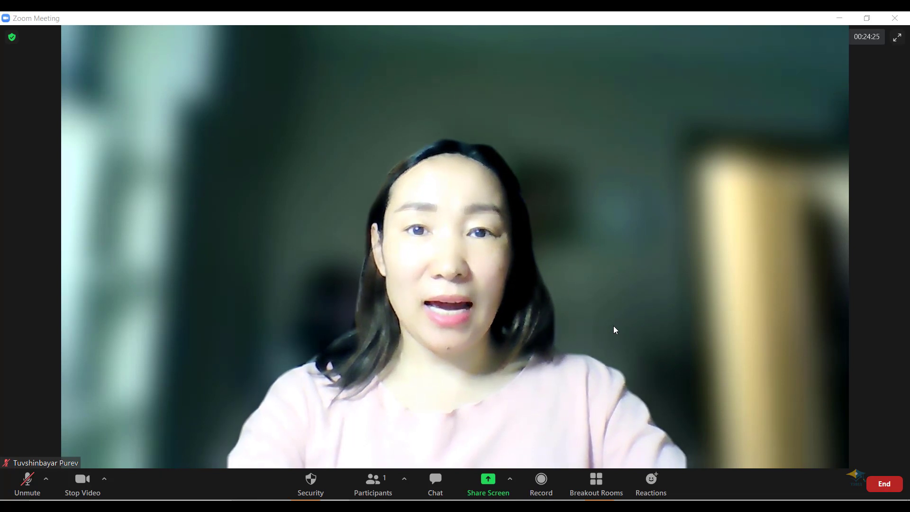
# - Lock the meeting and turn off its waiting room in the security options
pyautogui.click(315, 490)
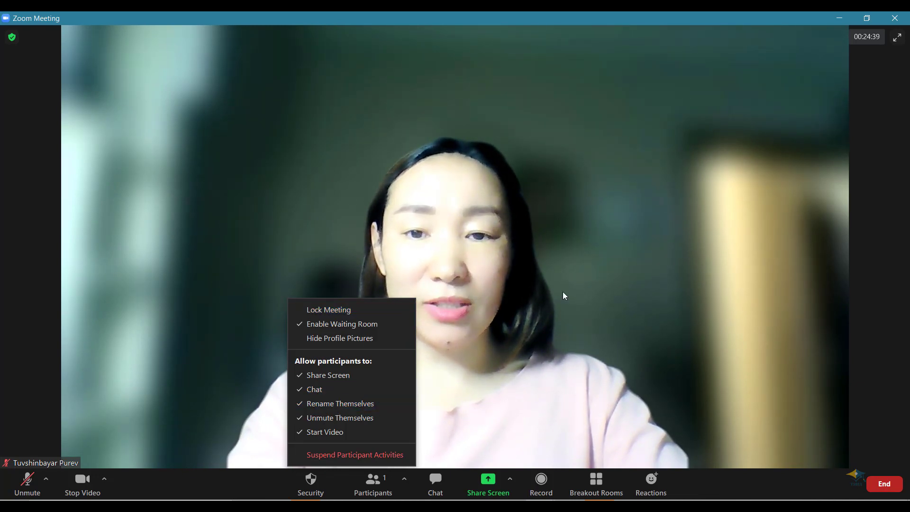
pyautogui.click(652, 252)
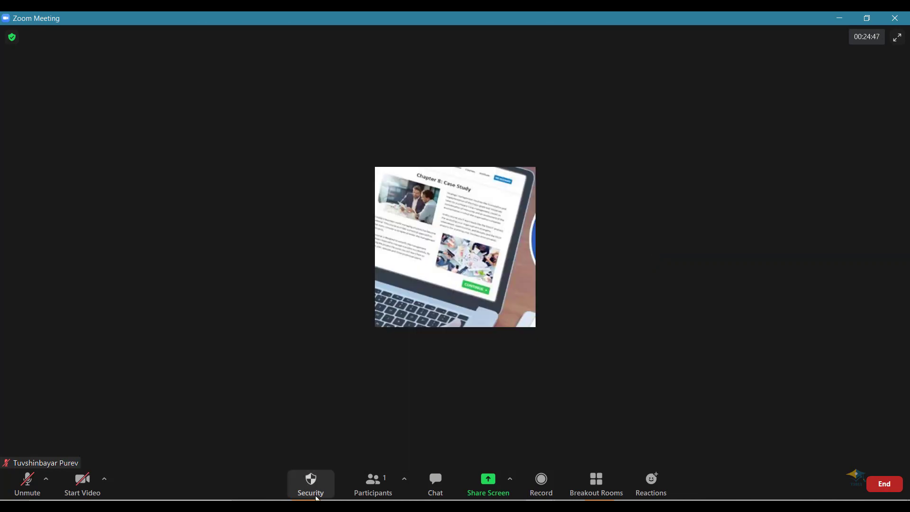
pyautogui.click(307, 491)
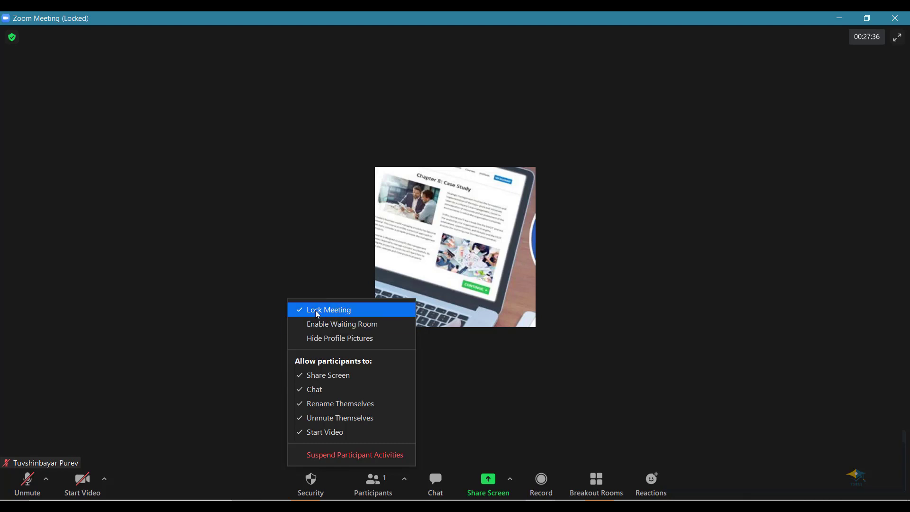
# - Try to invite a participant to the locked meeting, and cancel without unlocking it
pyautogui.click(382, 482)
pyautogui.click(382, 482)
pyautogui.click(404, 480)
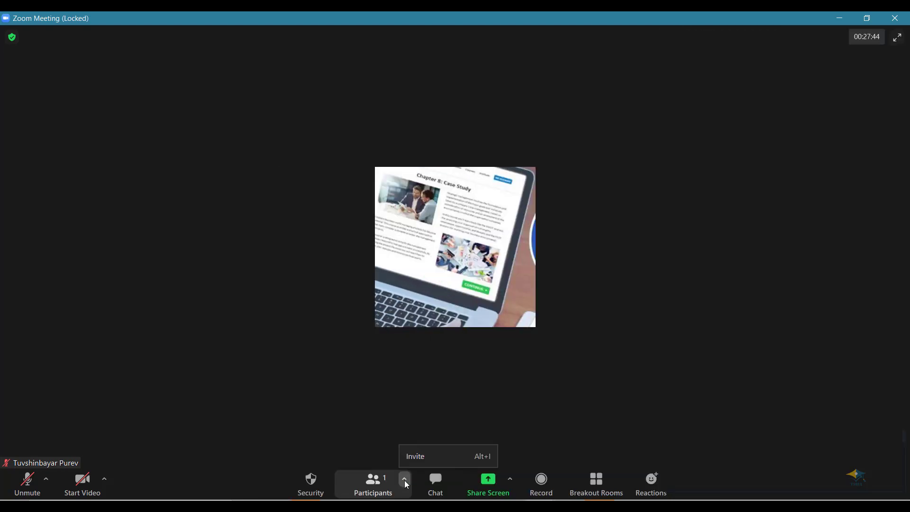
pyautogui.click(424, 458)
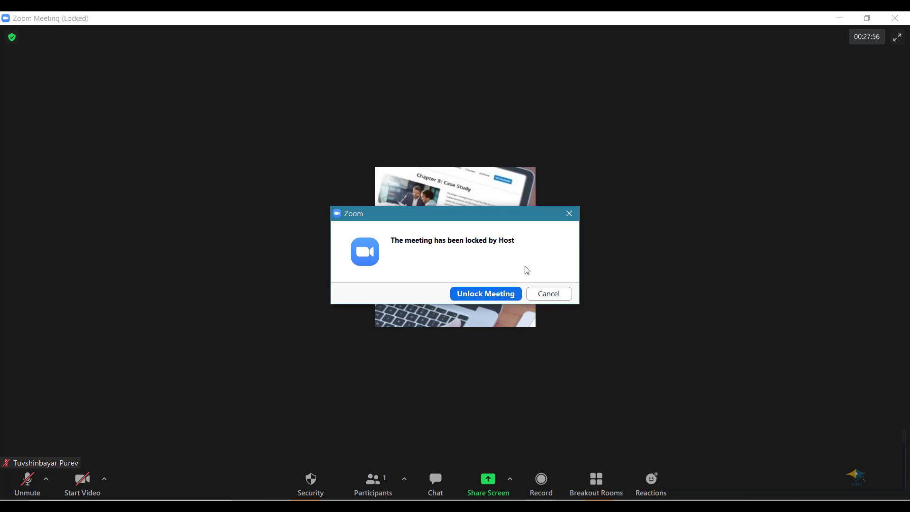
pyautogui.click(542, 297)
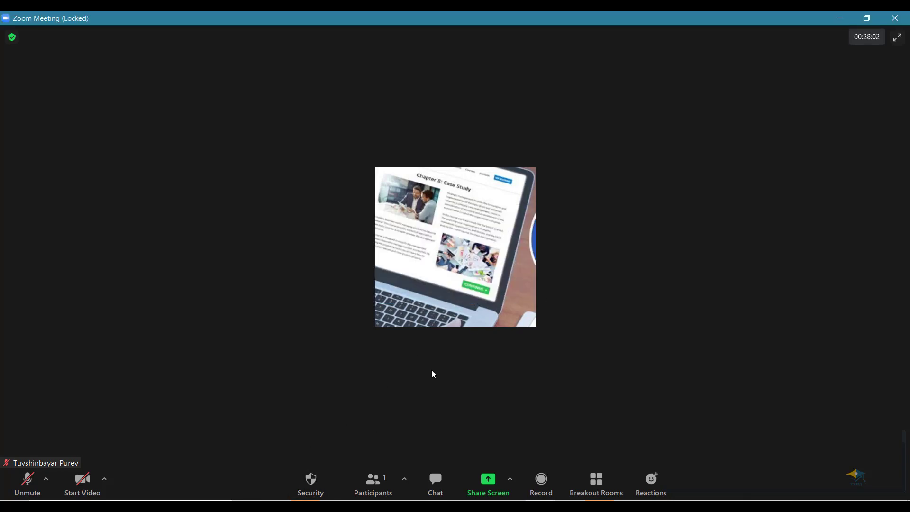
# - Enable the waiting room in the security options while leaving the meeting locked
pyautogui.click(320, 480)
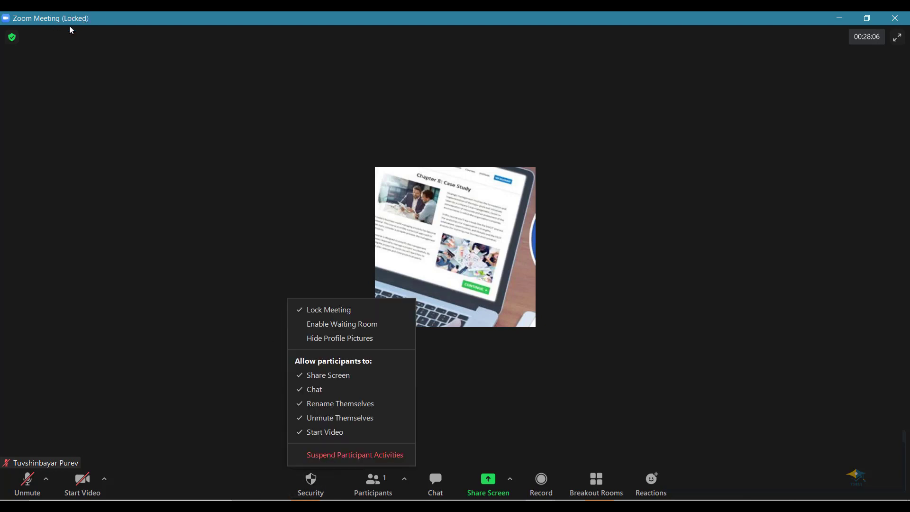
pyautogui.click(98, 17)
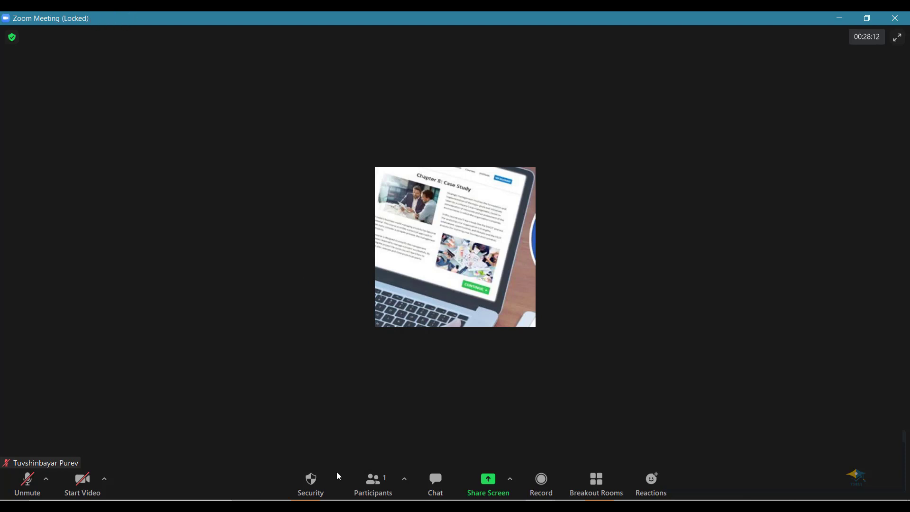
pyautogui.click(318, 490)
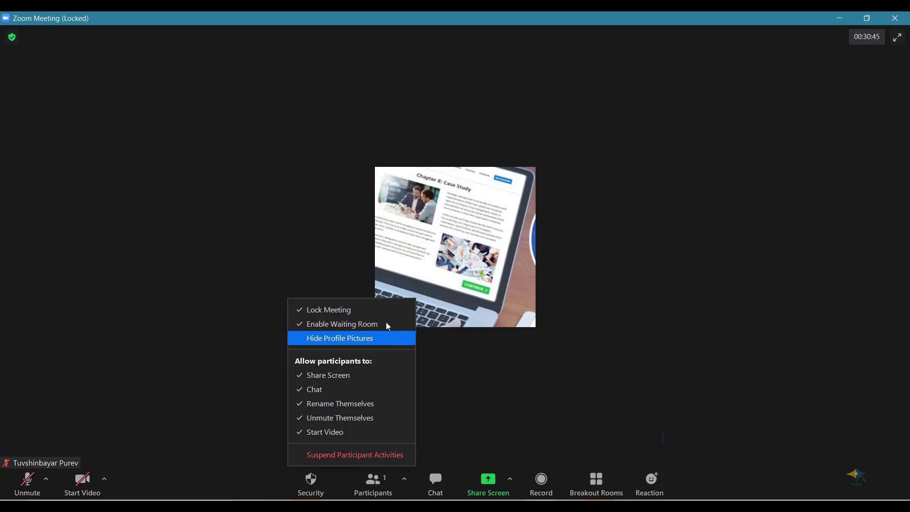
pyautogui.click(457, 370)
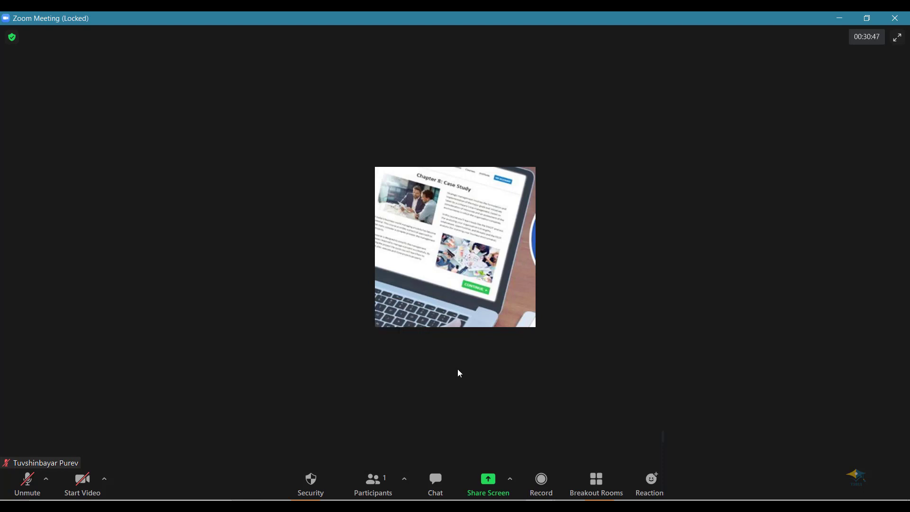
# - Unlock the meeting so new participants can join, leaving the waiting room enabled
pyautogui.click(311, 483)
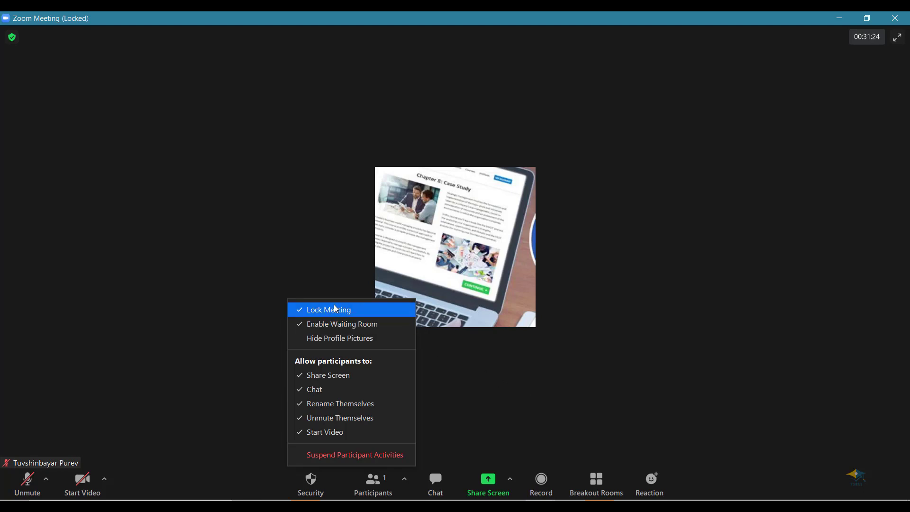
pyautogui.click(317, 311)
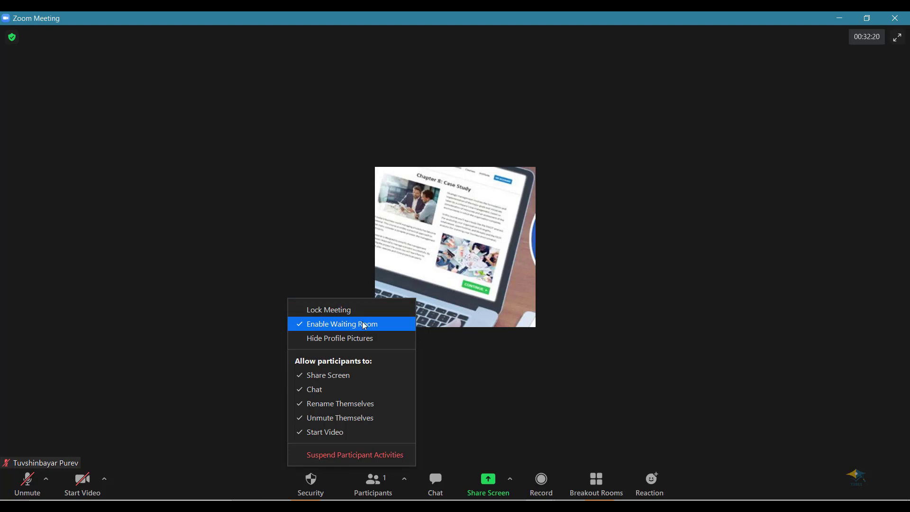
pyautogui.click(463, 387)
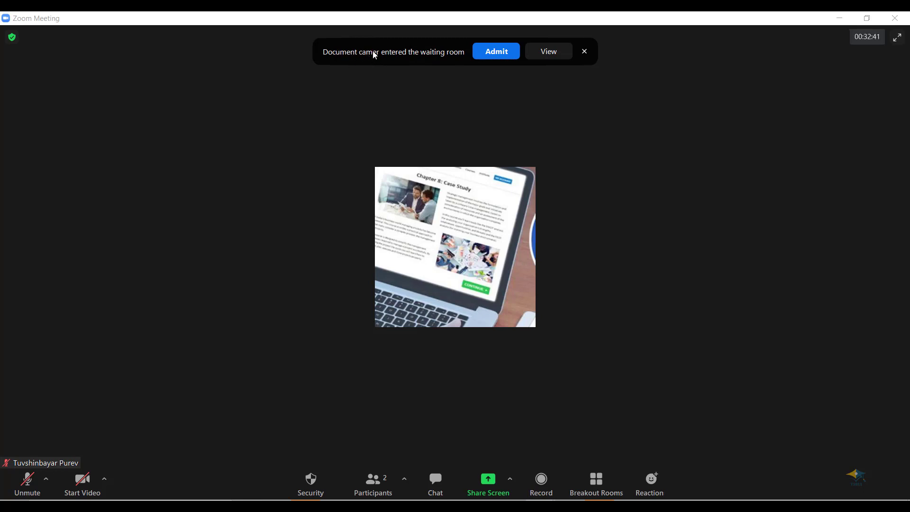
# - View the waiting room list and admit the waiting participant Document camer to the meeting
pyautogui.click(555, 51)
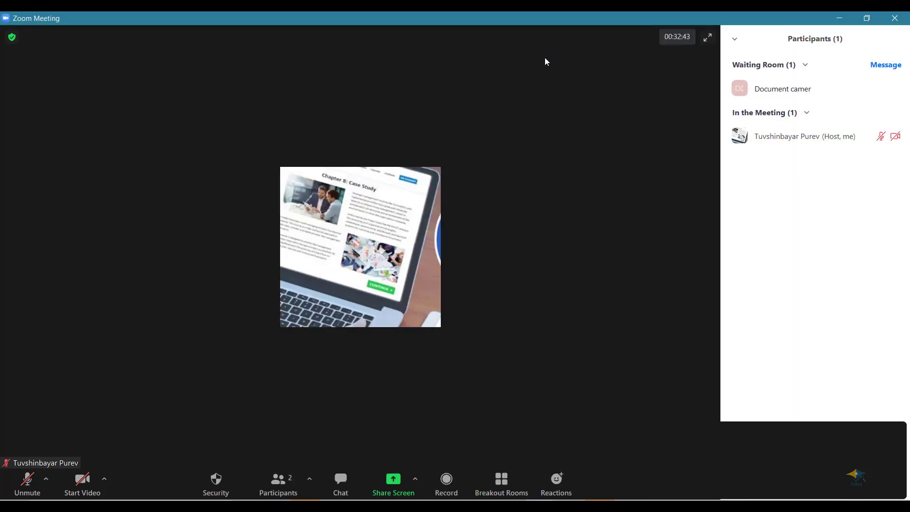
pyautogui.moveTo(850, 95)
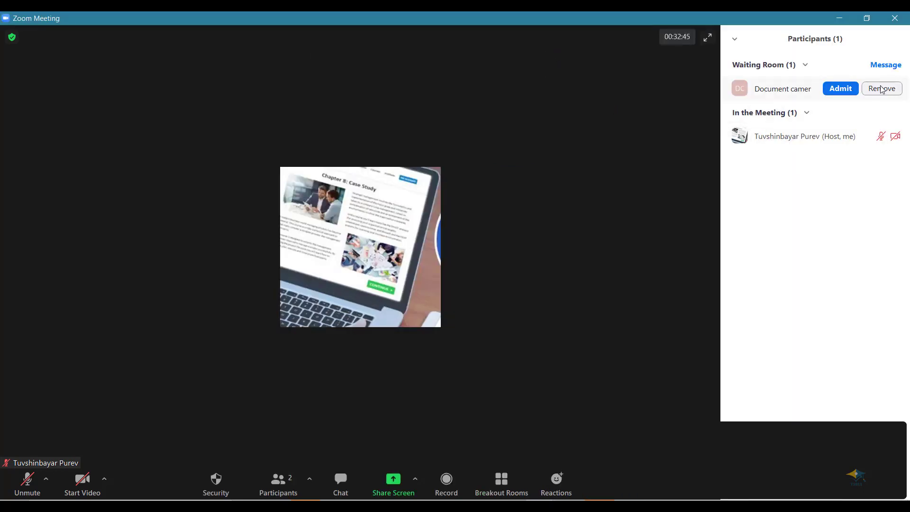
pyautogui.click(840, 89)
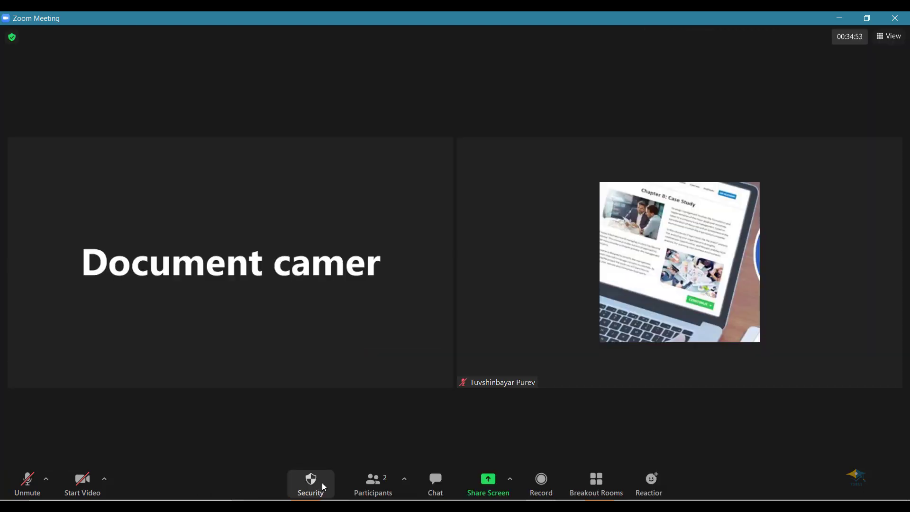
# - Lock the meeting and hide all profile pictures through the security options
pyautogui.click(324, 486)
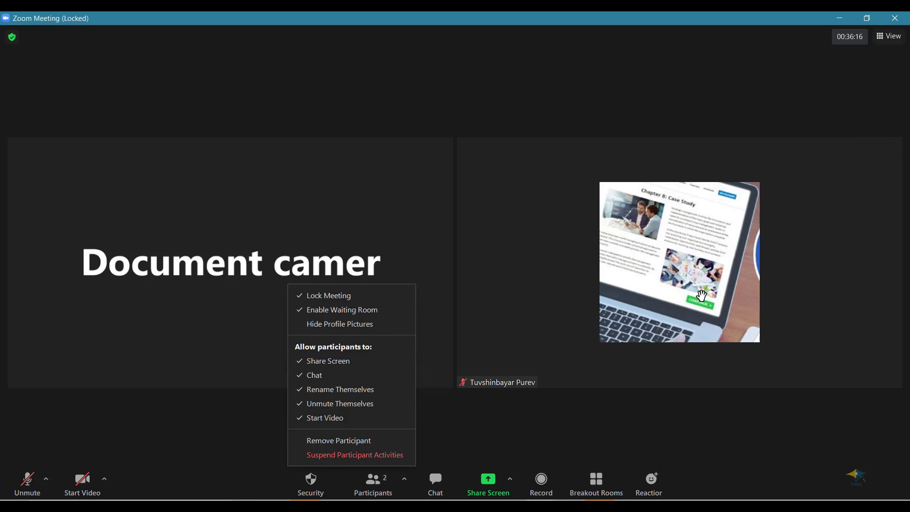
pyautogui.click(355, 327)
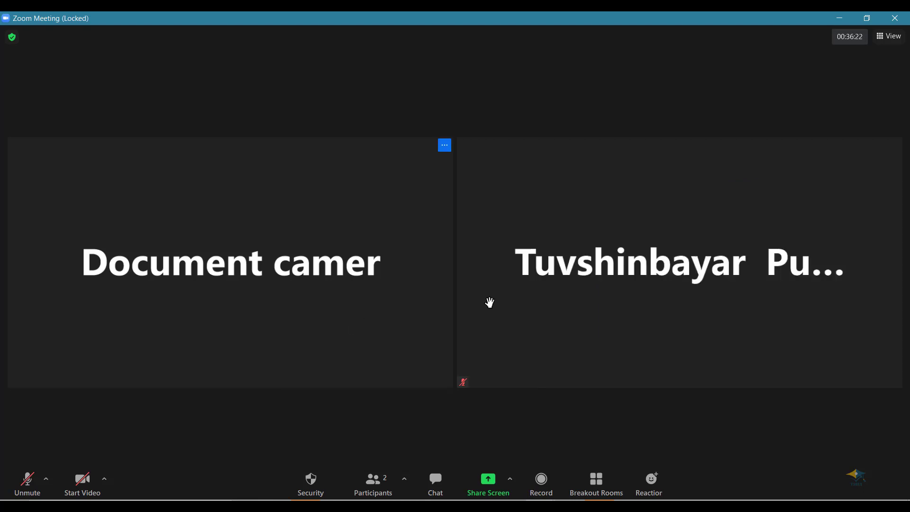
pyautogui.click(311, 481)
pyautogui.click(310, 327)
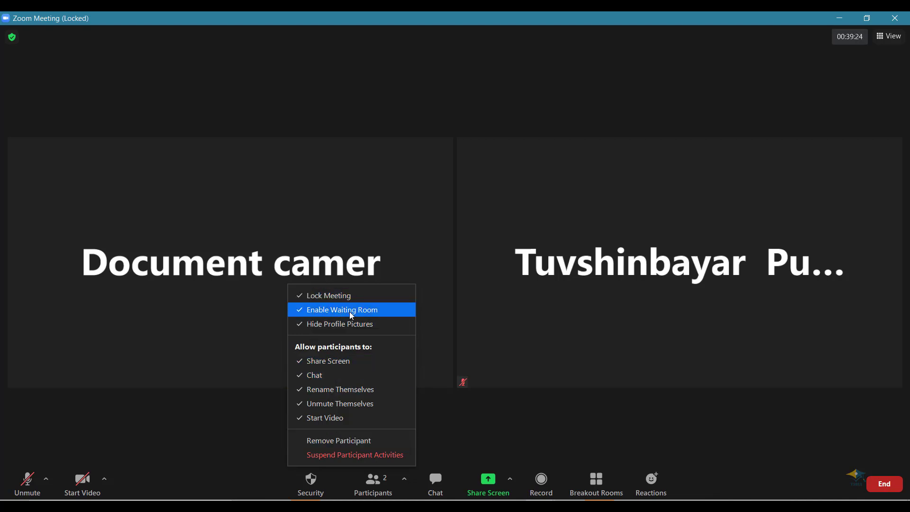
# - Unlock the meeting and disable its waiting room
pyautogui.click(325, 297)
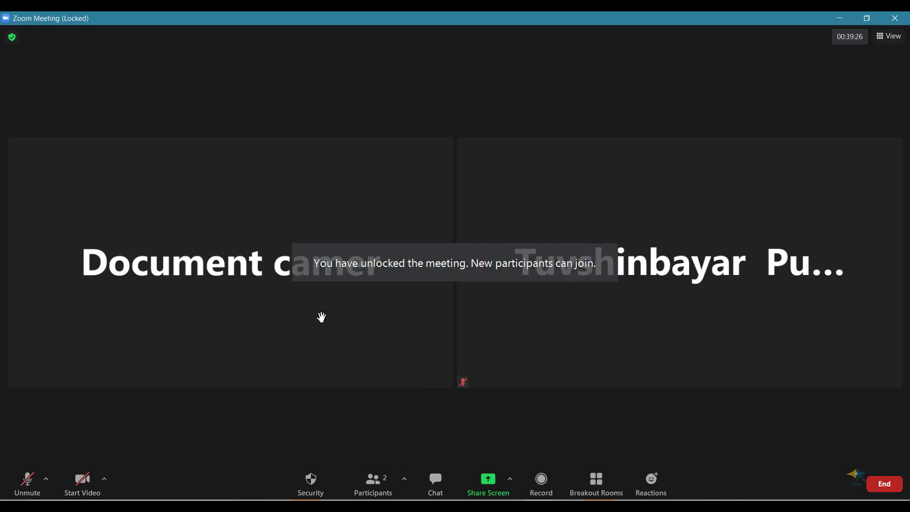
pyautogui.click(311, 483)
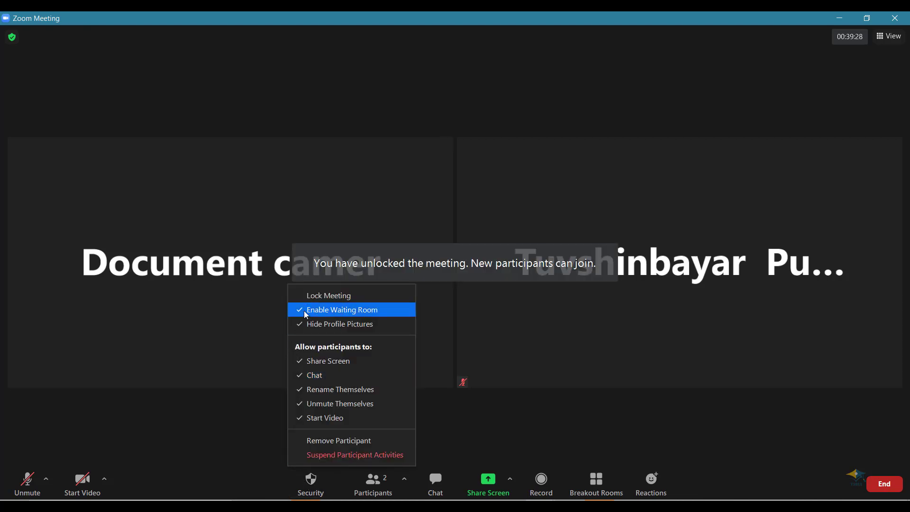
pyautogui.click(303, 311)
# - Remove the participant Document camer from the meeting, keeping Report to Zoom enabled
pyautogui.click(312, 485)
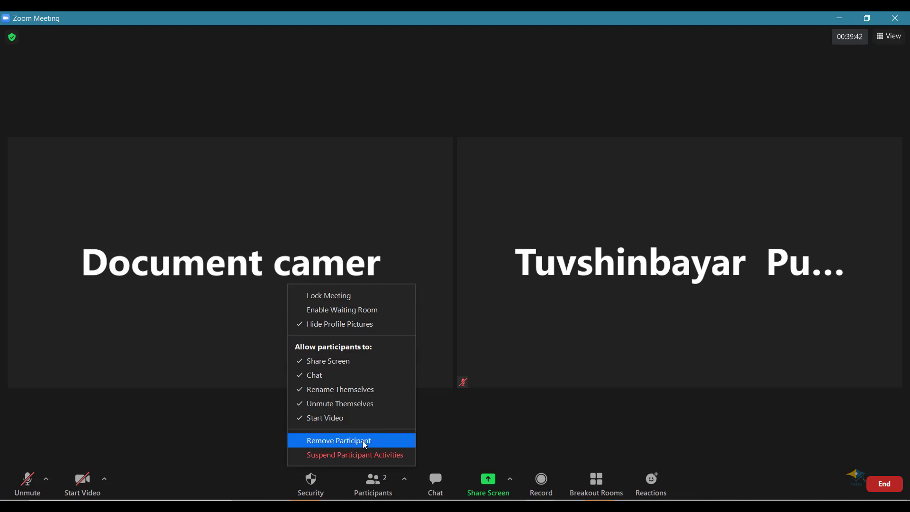
pyautogui.click(337, 442)
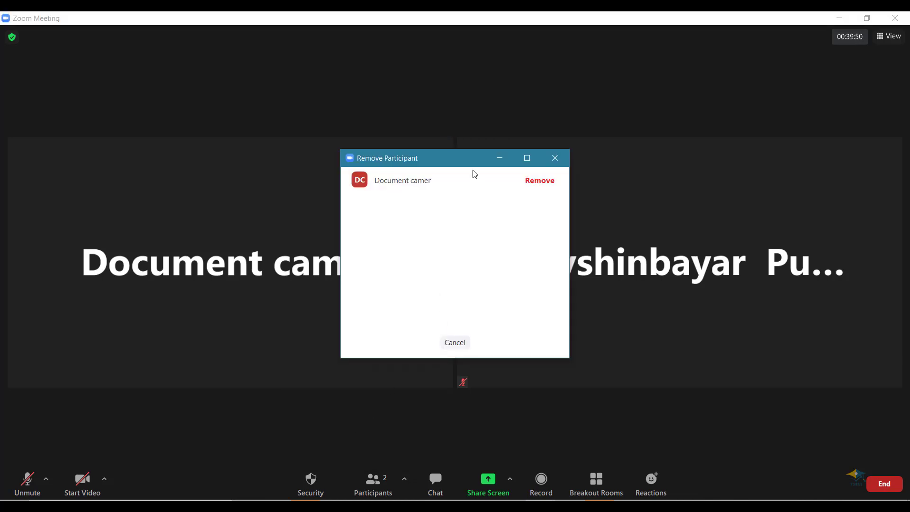
pyautogui.click(527, 158)
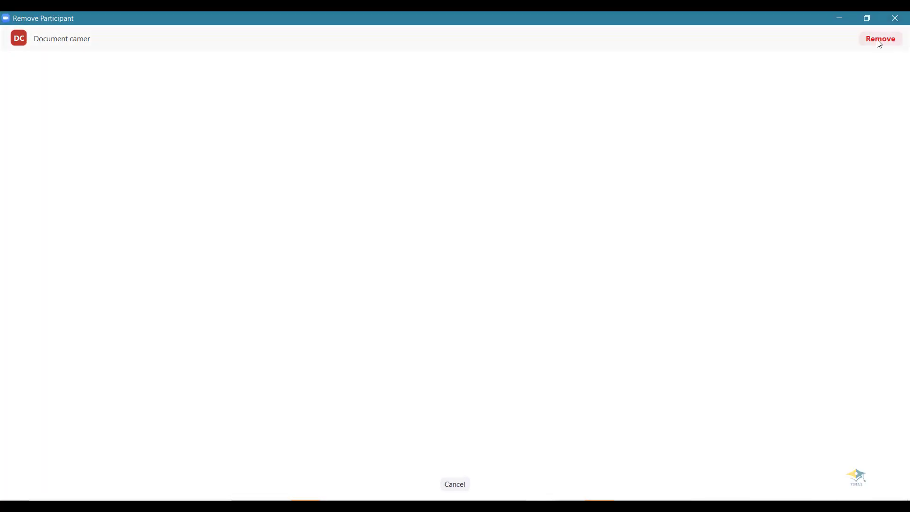
pyautogui.click(866, 19)
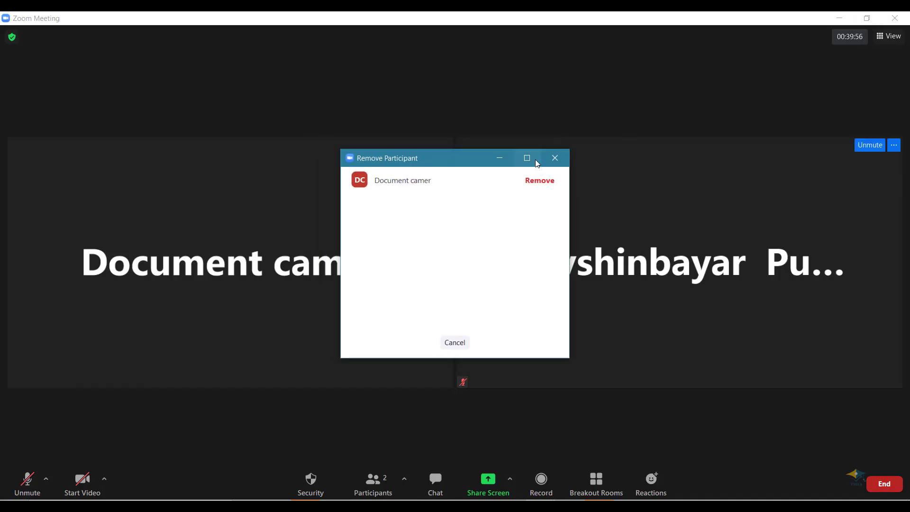
pyautogui.click(535, 184)
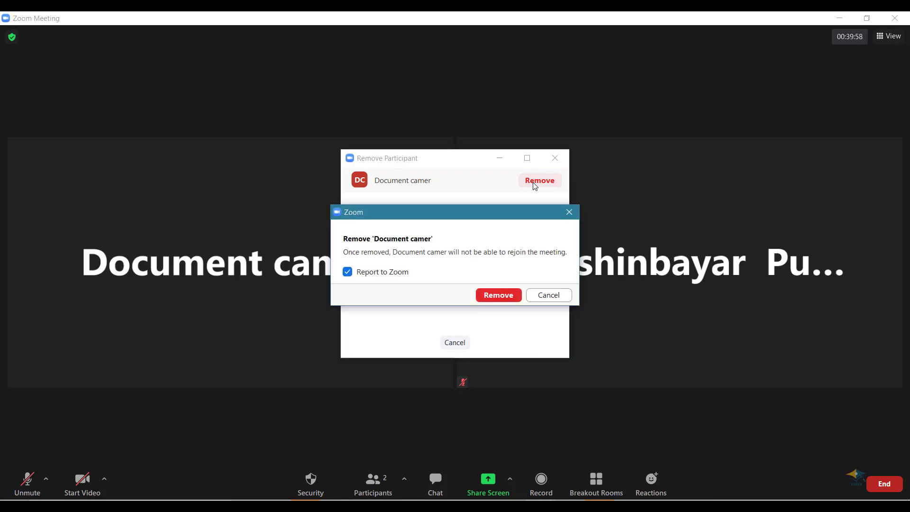
pyautogui.click(493, 294)
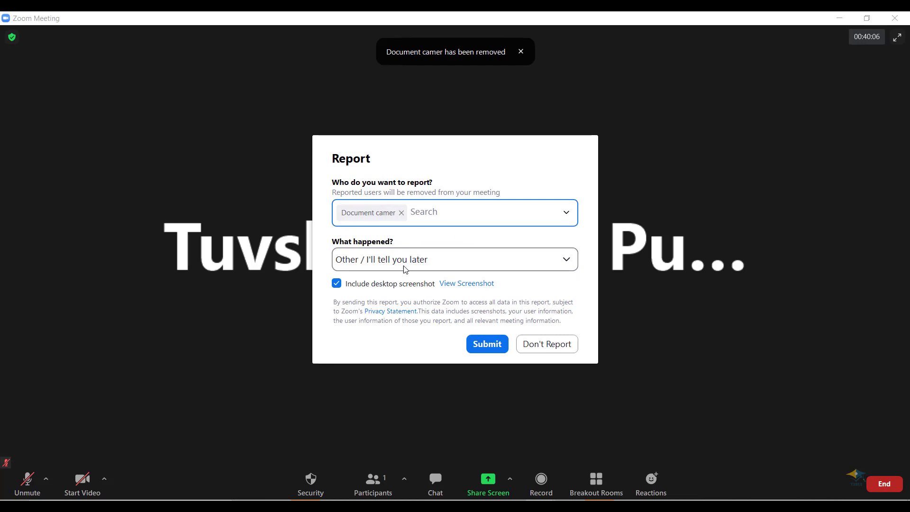
# - Submit the report on Document camer with the reason Private information and the desktop screenshot included, then close the participants list
pyautogui.click(460, 259)
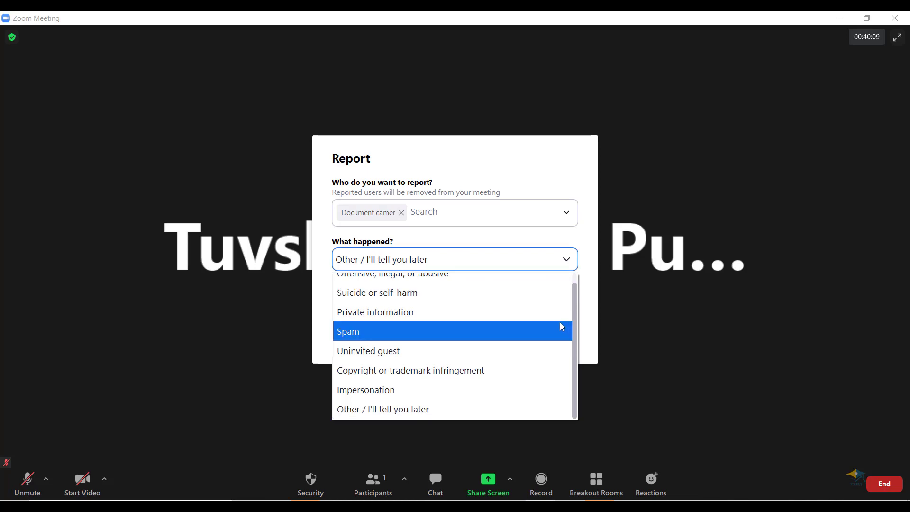
pyautogui.click(572, 292)
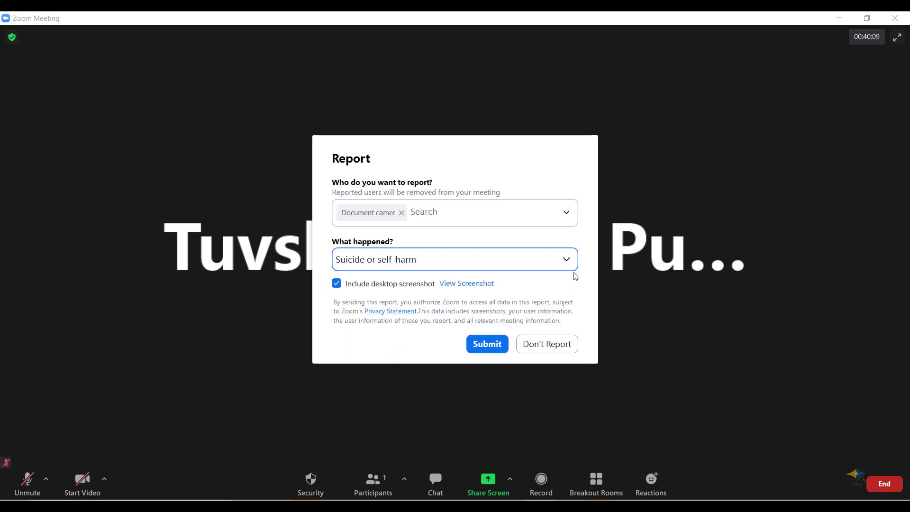
pyautogui.click(407, 263)
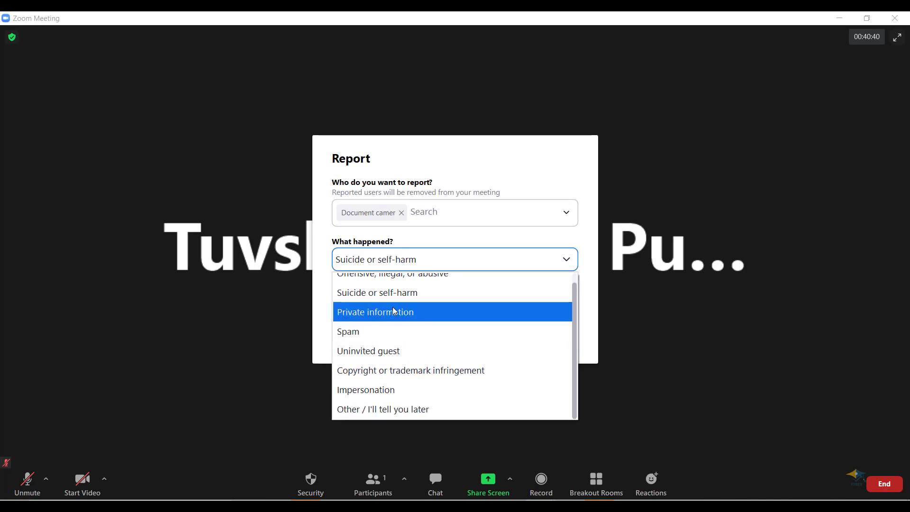
pyautogui.click(379, 313)
pyautogui.click(482, 342)
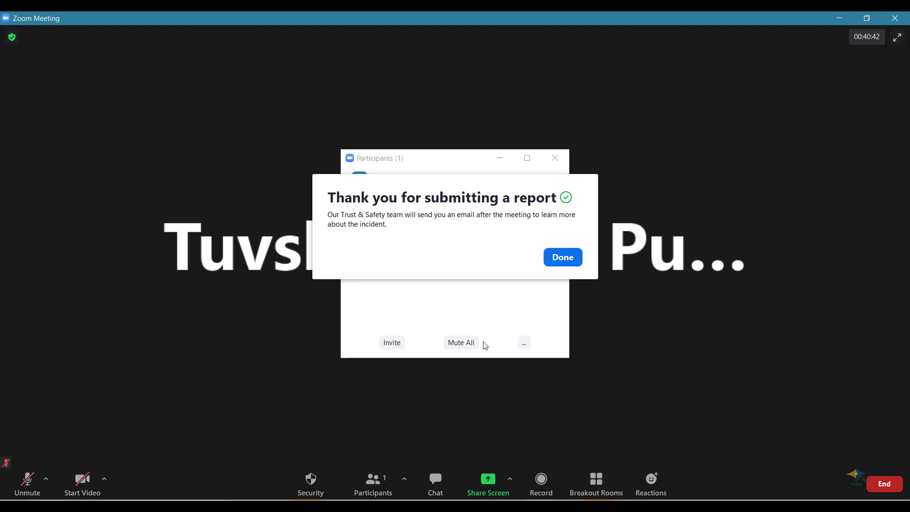
pyautogui.click(563, 258)
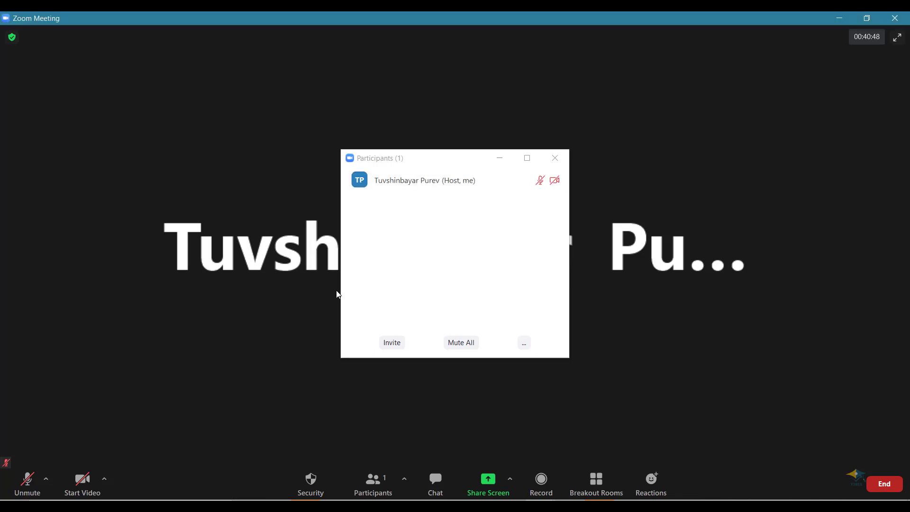
pyautogui.click(554, 158)
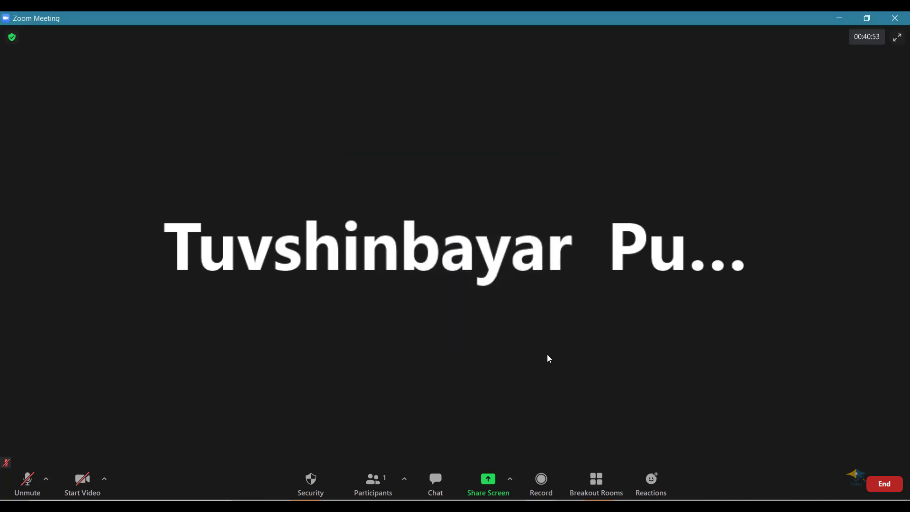
# - Lock the meeting and enable the waiting room again
pyautogui.click(310, 483)
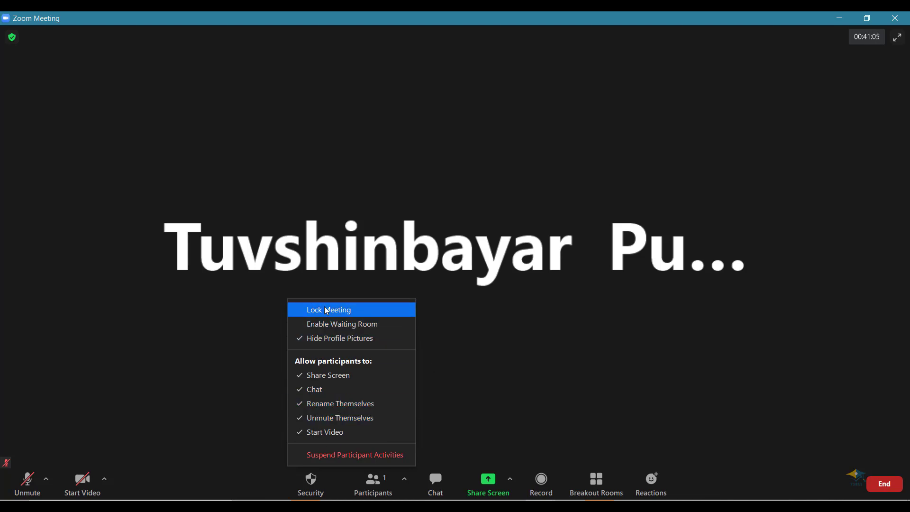
pyautogui.click(299, 310)
pyautogui.click(311, 483)
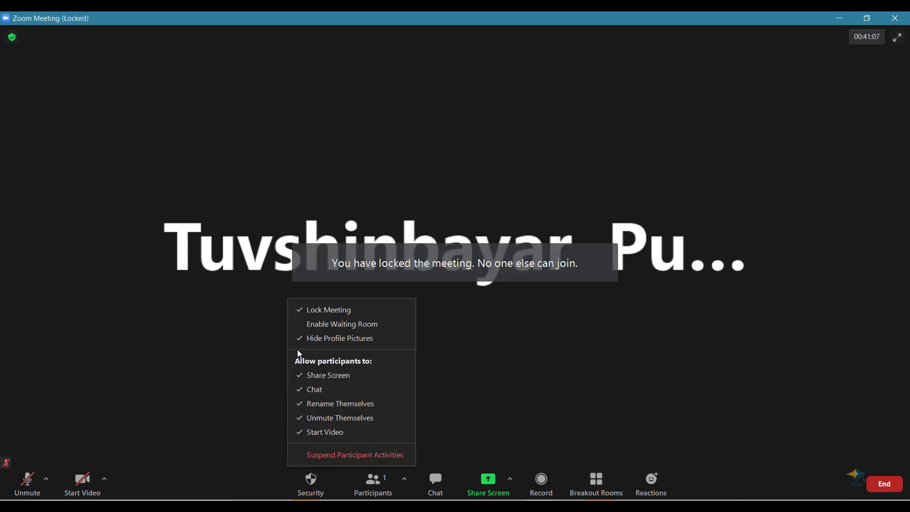
pyautogui.click(299, 323)
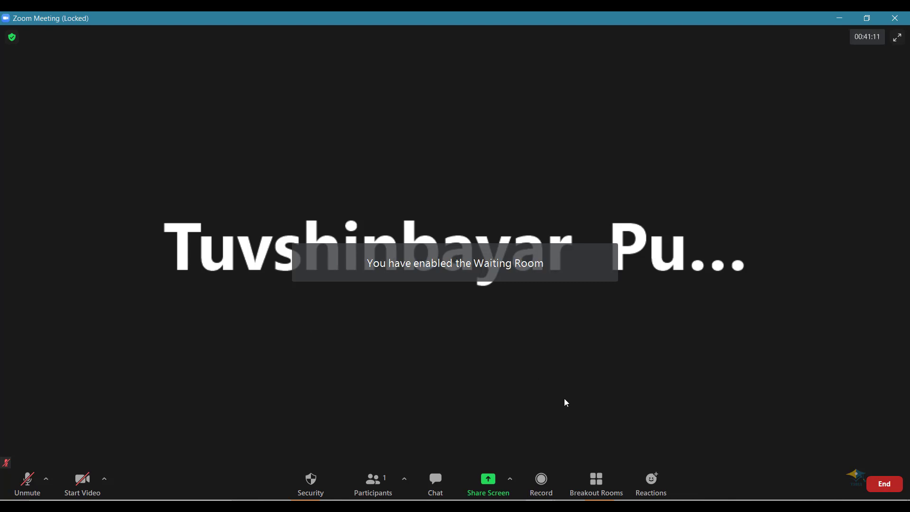
# - Open the participant options that offer inviting people to the meeting
pyautogui.click(404, 479)
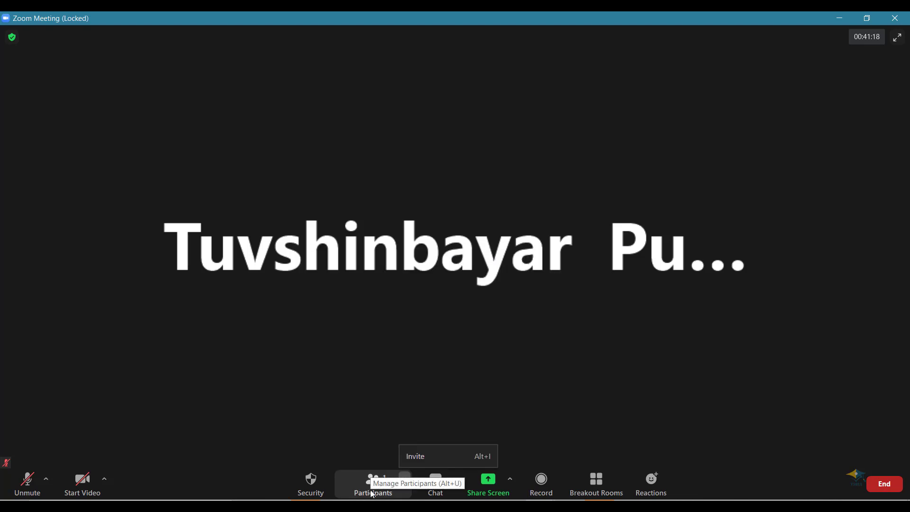